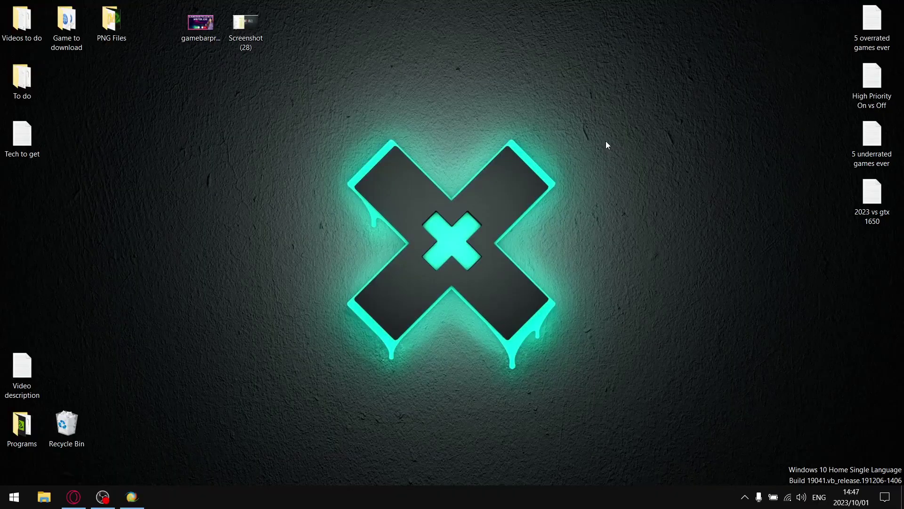
Step: Select the Screenshot (28) image file on the desktop
click(246, 21)
Step: View Screenshot (28) in Photos, showing Gamebar Presence Writer beside Resident Evil 2, then close it
double_click(245, 21)
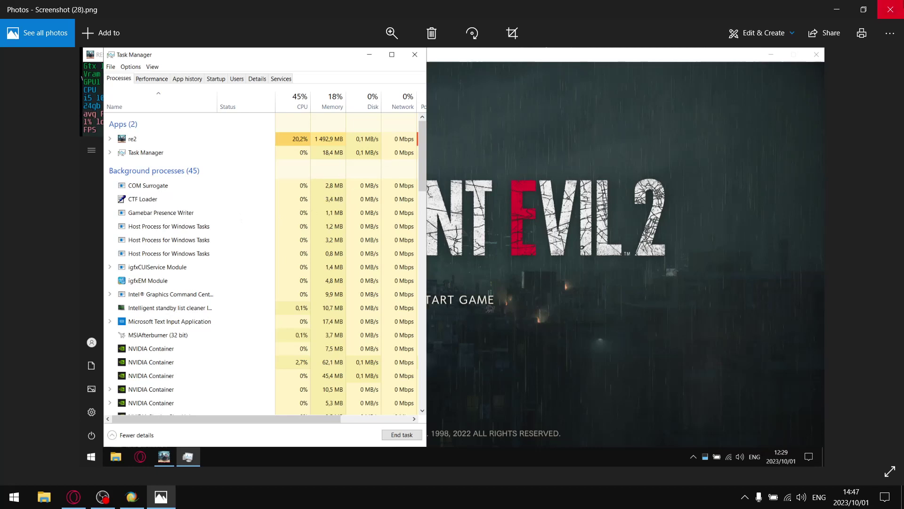
key(alt+F4)
Step: Open Settings from Start and go to Gaming > Xbox Game Bar, which reads Off
key(super)
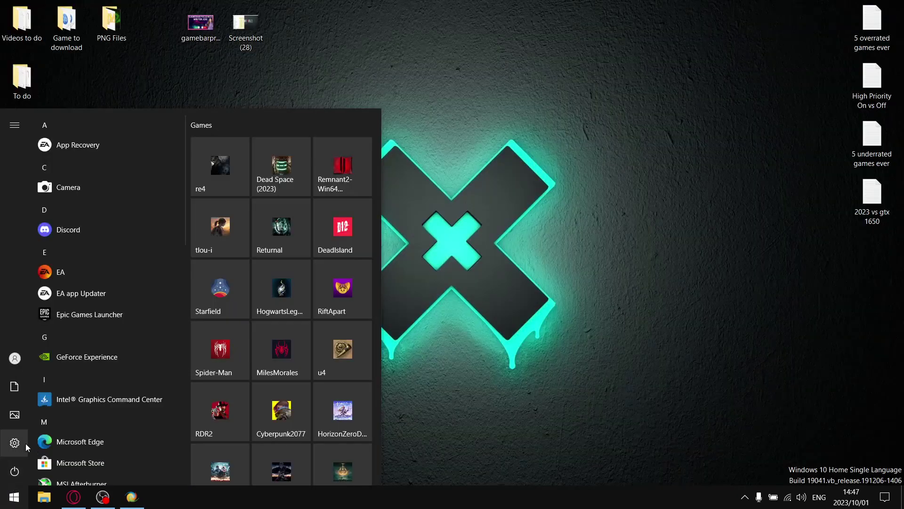
click(16, 441)
click(632, 267)
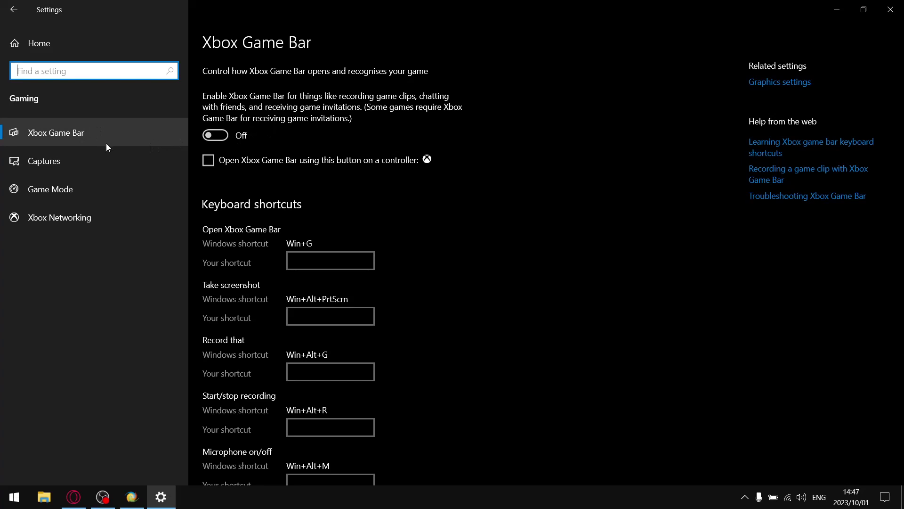
Step: Close Settings and bring the Winaero Tweaker window back to the front
click(890, 10)
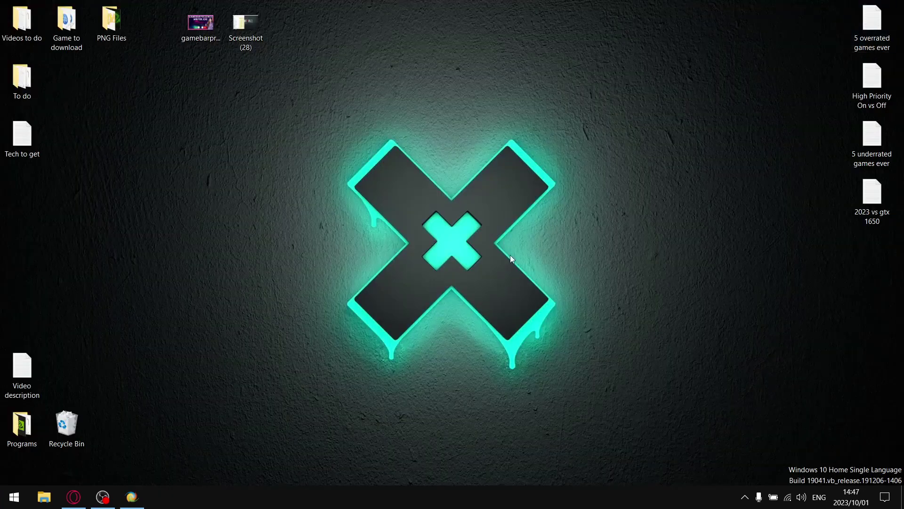
mouse_move(132, 497)
click(108, 446)
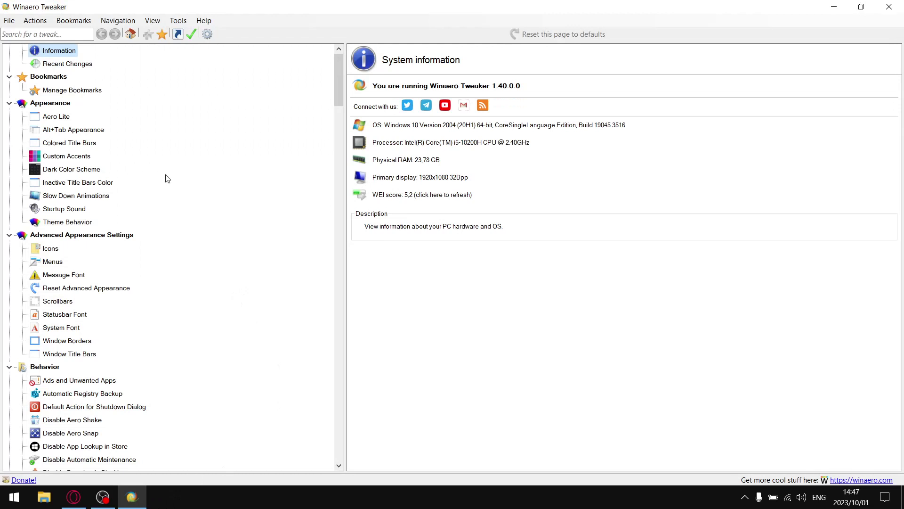
Step: Enable the Context Menu > Take Ownership tweak for files and folders, then close Winaero Tweaker
scroll(159, 264, down, 6)
scroll(159, 264, down, 11)
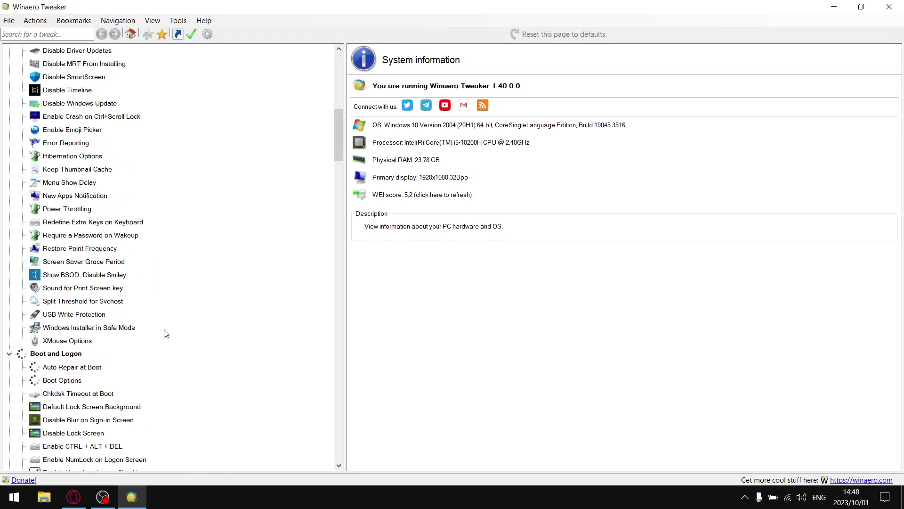
scroll(130, 347, down, 12)
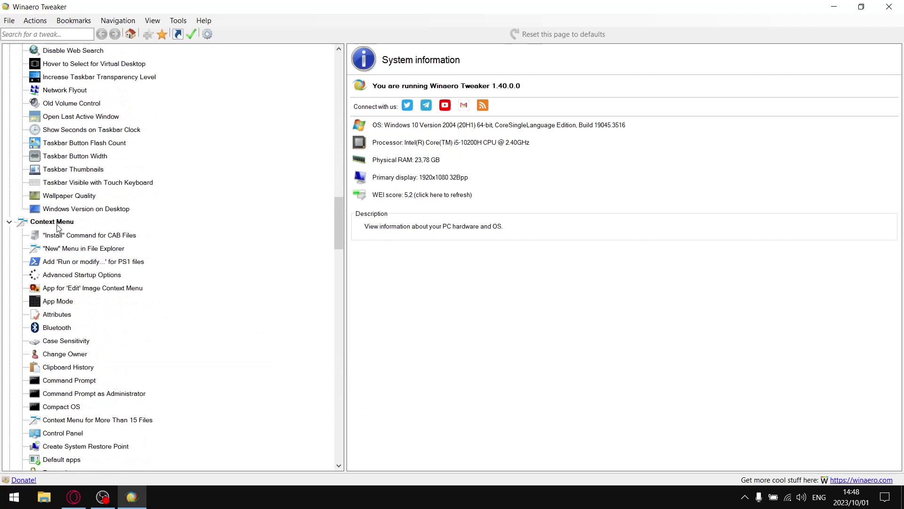
scroll(116, 307, down, 9)
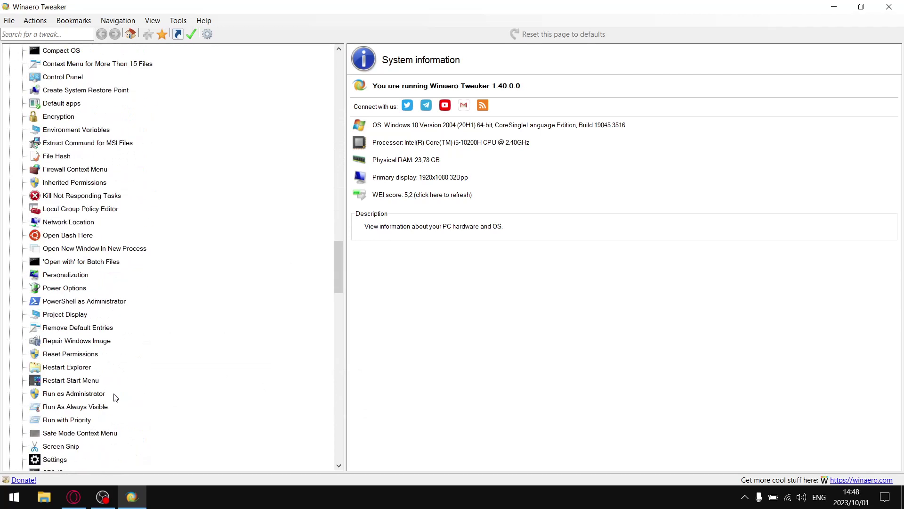
scroll(113, 398, down, 3)
click(59, 421)
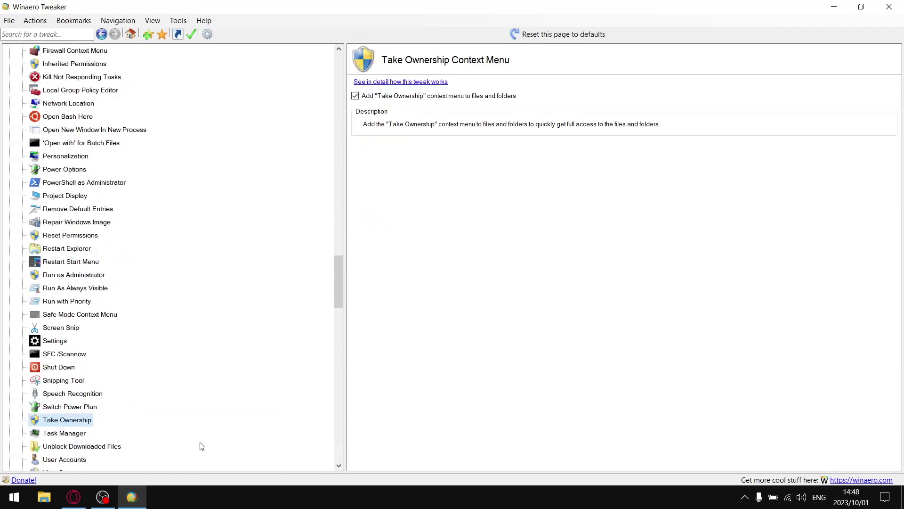
click(355, 96)
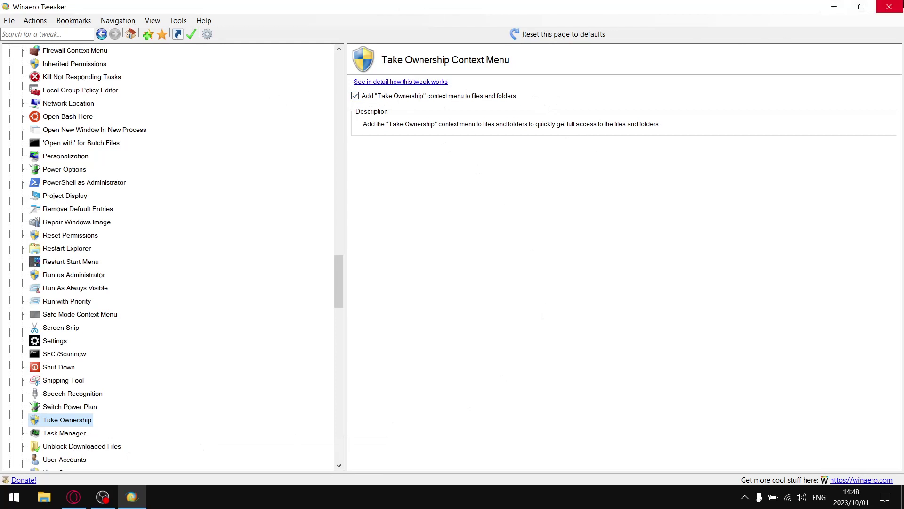
click(889, 6)
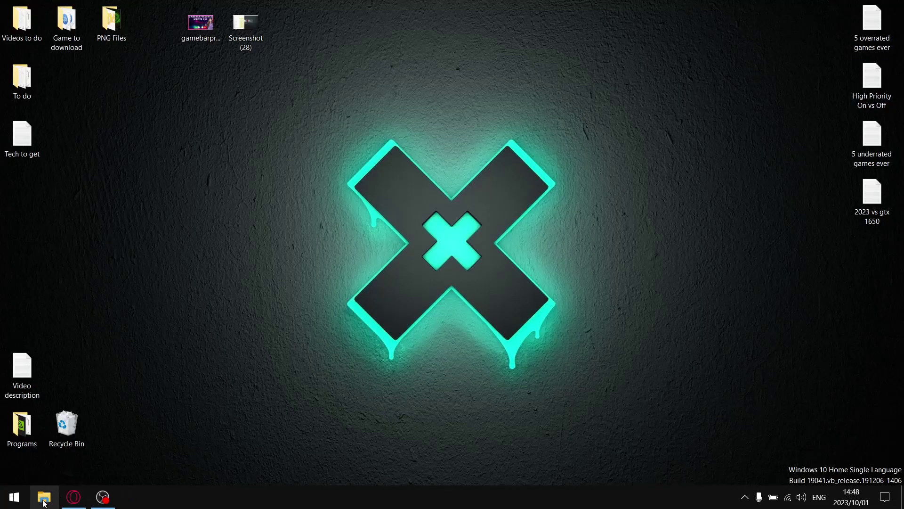
Step: Open File Explorer and navigate to Local Disk (C:) > Windows > System32
click(44, 497)
double_click(433, 262)
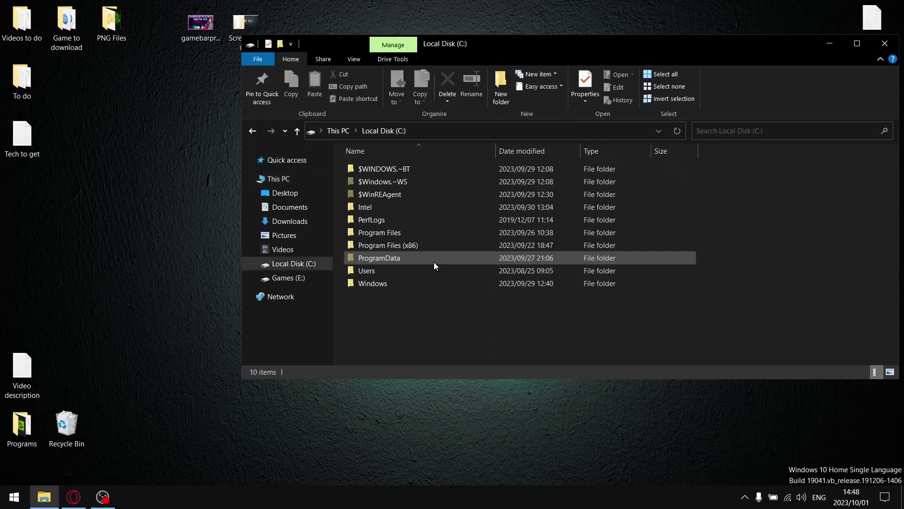
double_click(371, 281)
scroll(471, 302, down, 20)
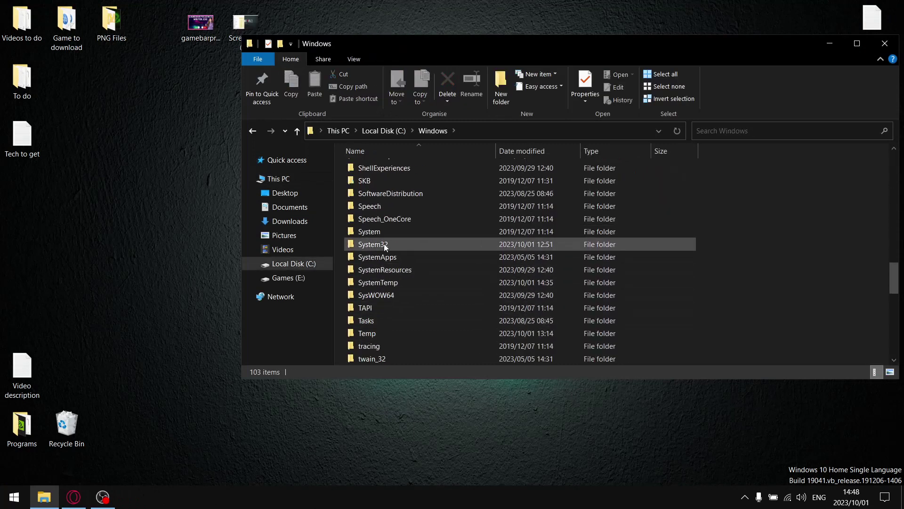
double_click(382, 243)
Step: Locate the GameBarPresenceWriter13 application (334 KB), select it and bring up its context menu
drag(894, 166, 892, 211)
scroll(540, 311, down, 20)
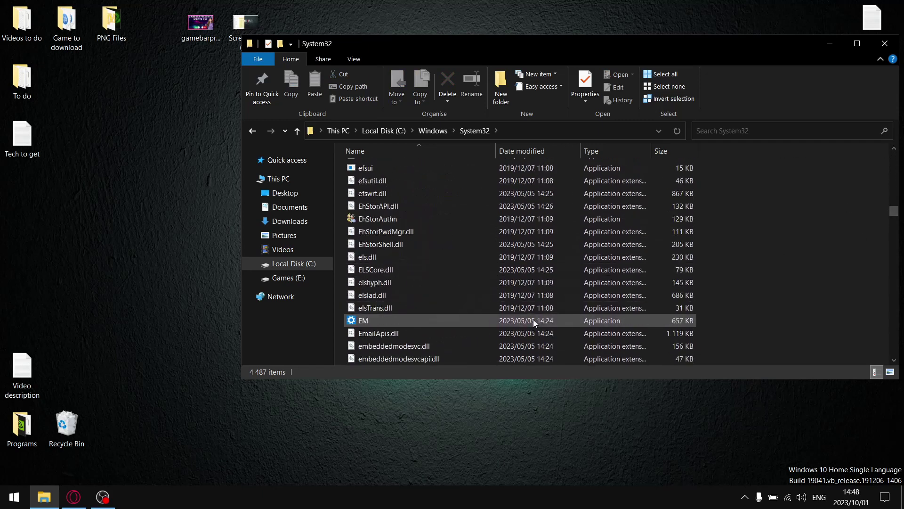
scroll(524, 336, down, 20)
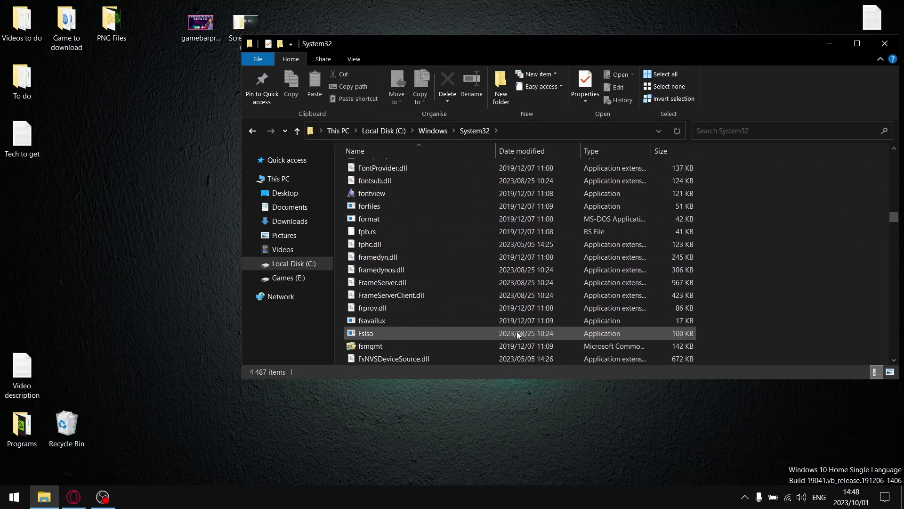
scroll(516, 332, down, 20)
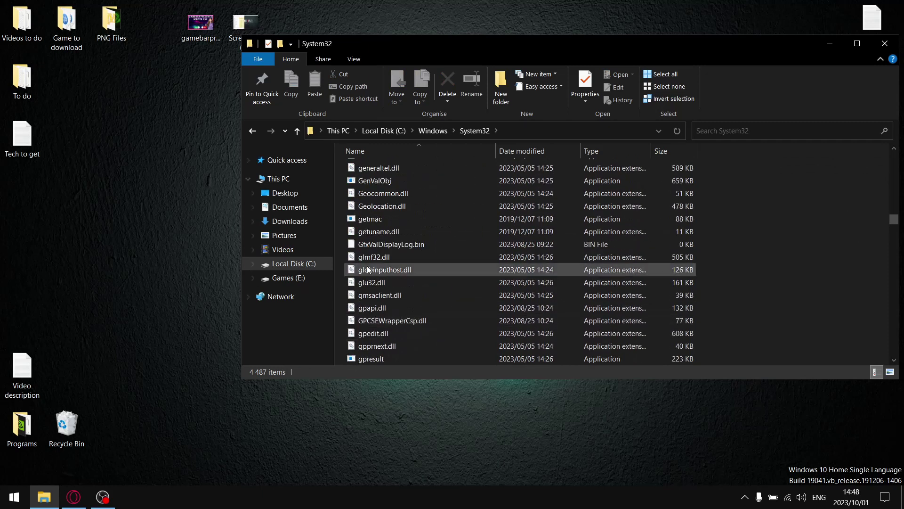
scroll(395, 257, up, 7)
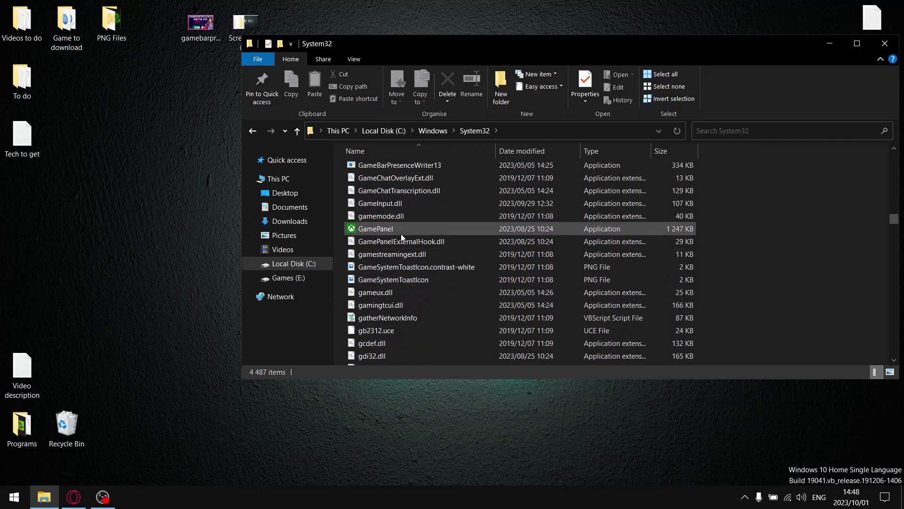
click(397, 164)
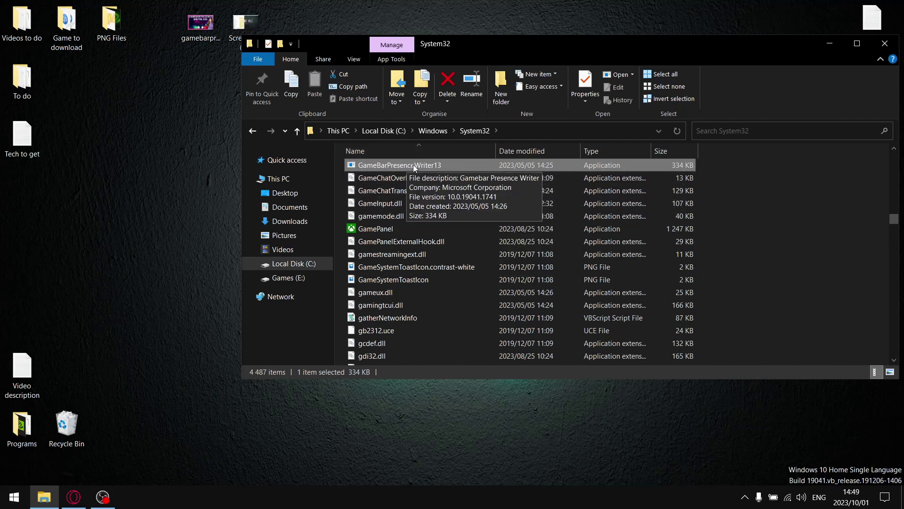
right_click(385, 171)
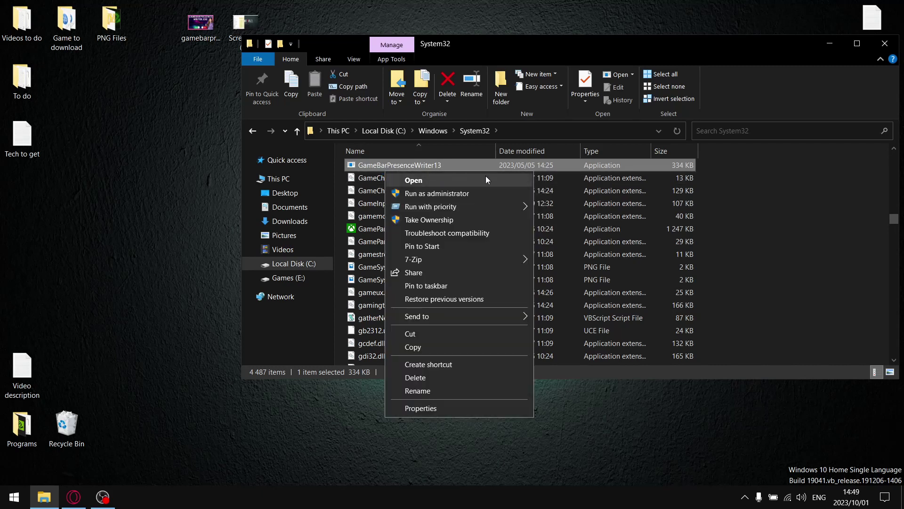
Step: Take ownership of GameBarPresenceWriter13, confirm, and put its name into edit mode
click(419, 219)
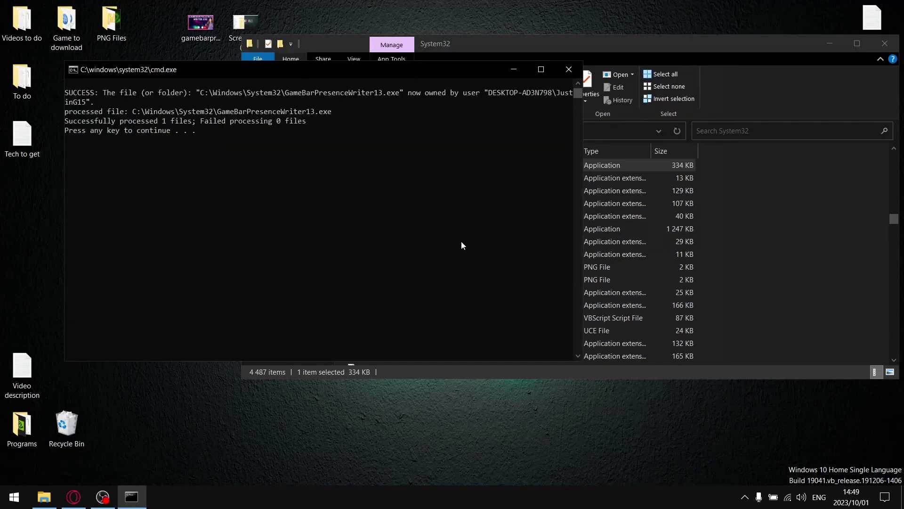
key(Return)
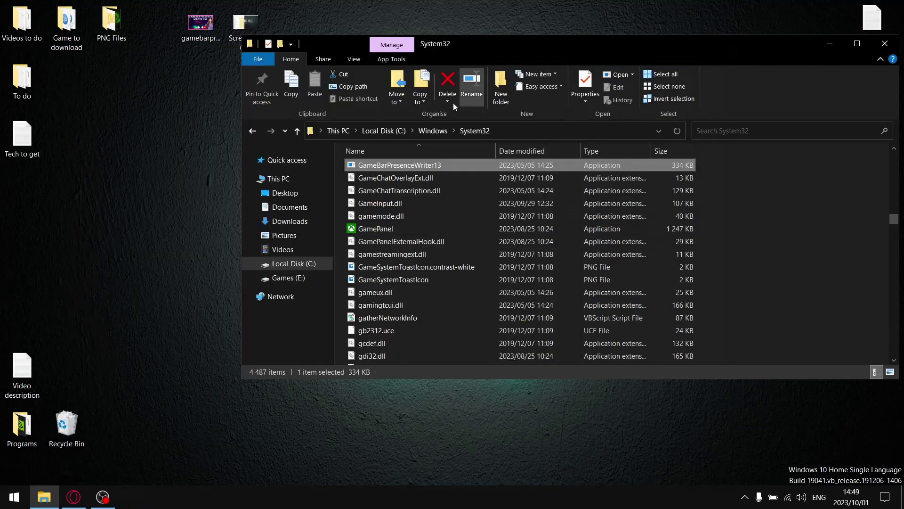
mouse_move(396, 168)
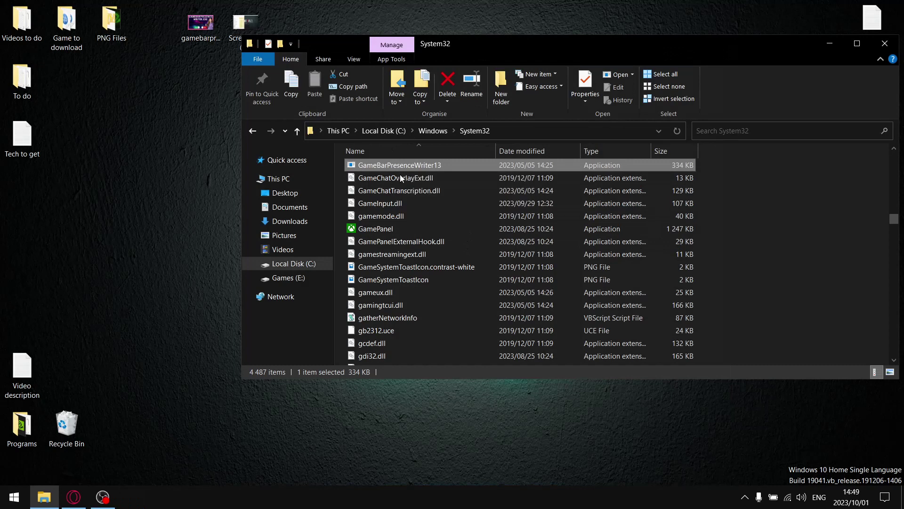
click(392, 168)
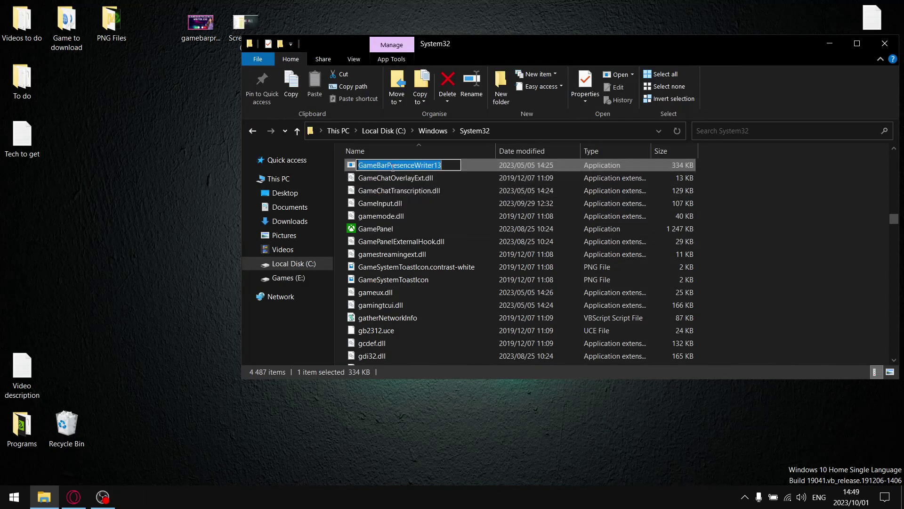
Step: Change the name to GameBarPresenceWriter134, deselect it, and close the System32 window
click(449, 165)
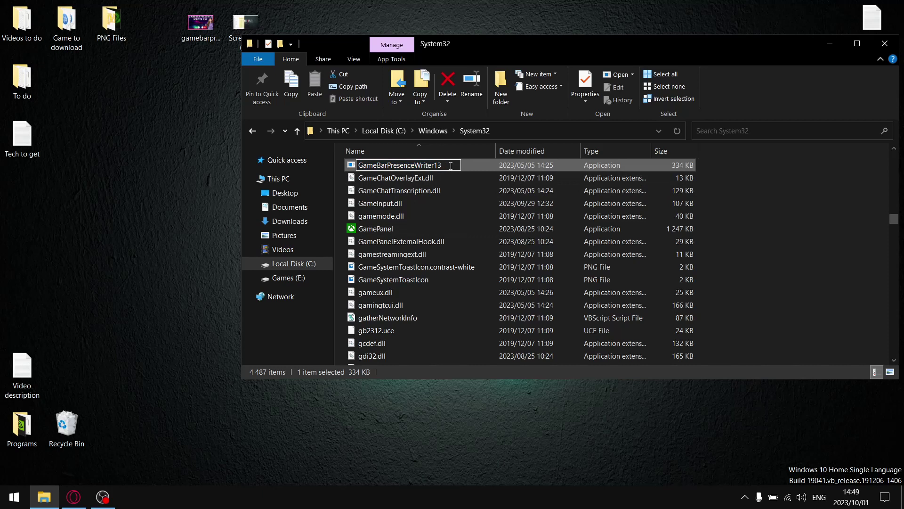
key(BackSpace)
key(BackSpace)
text(134)
key(Return)
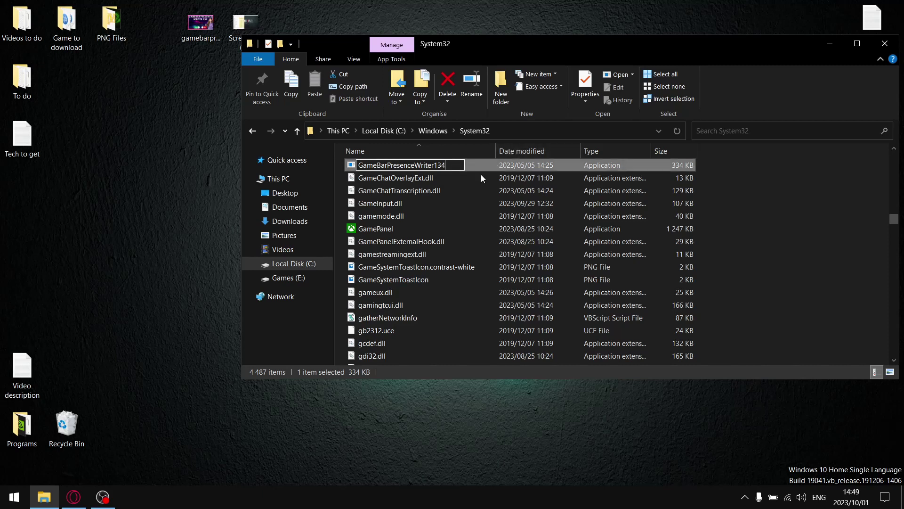
click(412, 192)
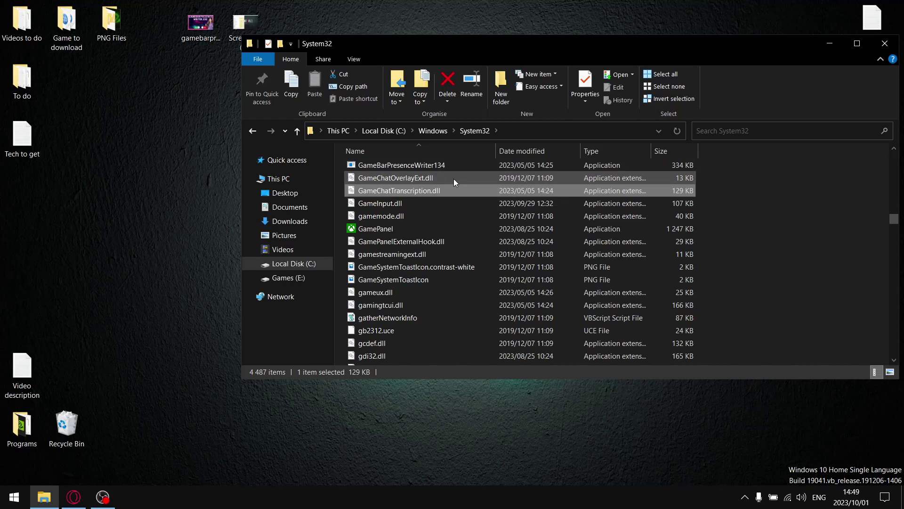
click(885, 43)
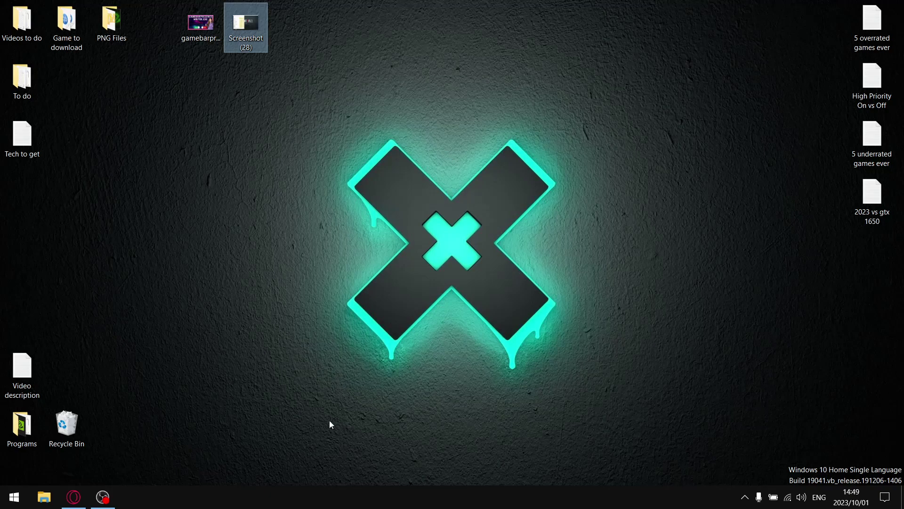
Step: Browse the Laptop Tweaking Tips channel page in Opera, then switch to the gamebarpresencewriter.exe spreadsheet
click(73, 497)
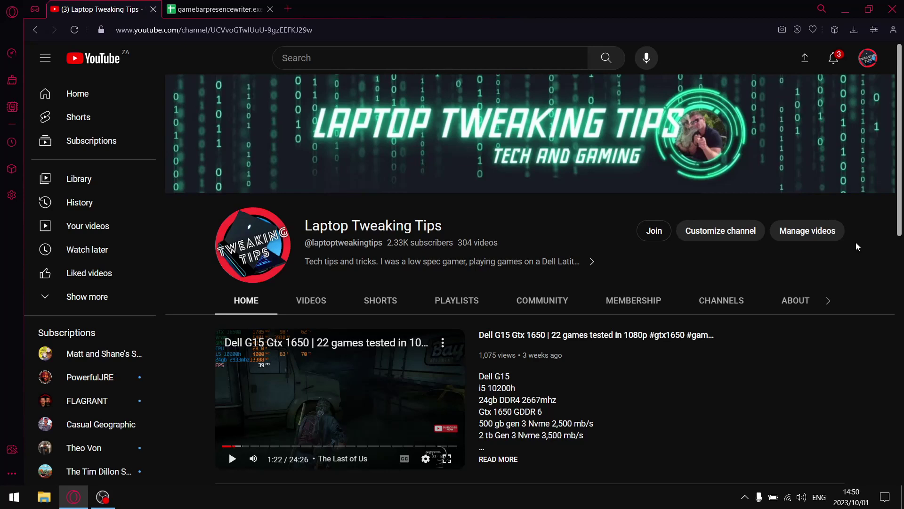
scroll(521, 212, down, 10)
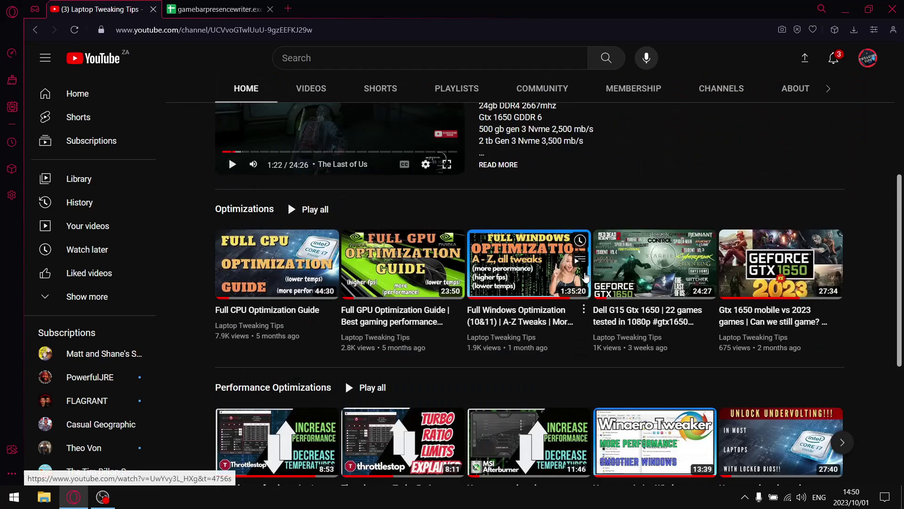
scroll(524, 309, up, 2)
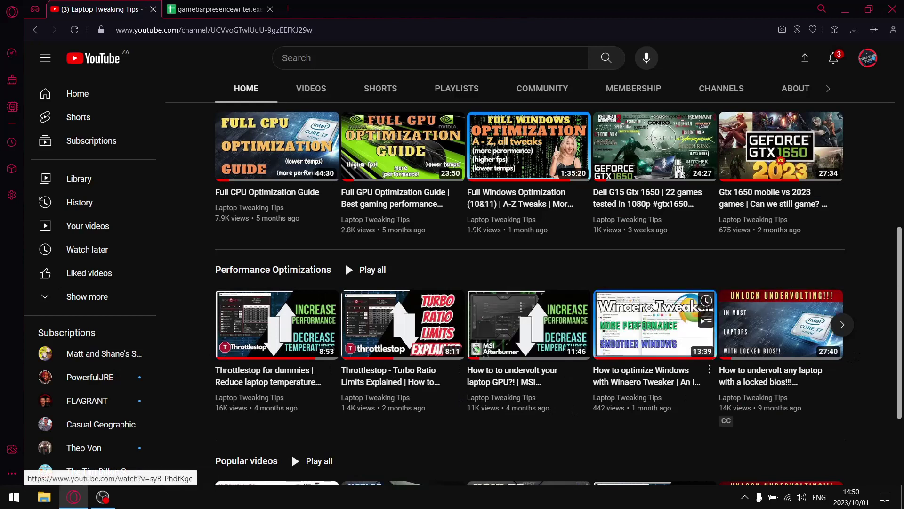
scroll(367, 283, up, 3)
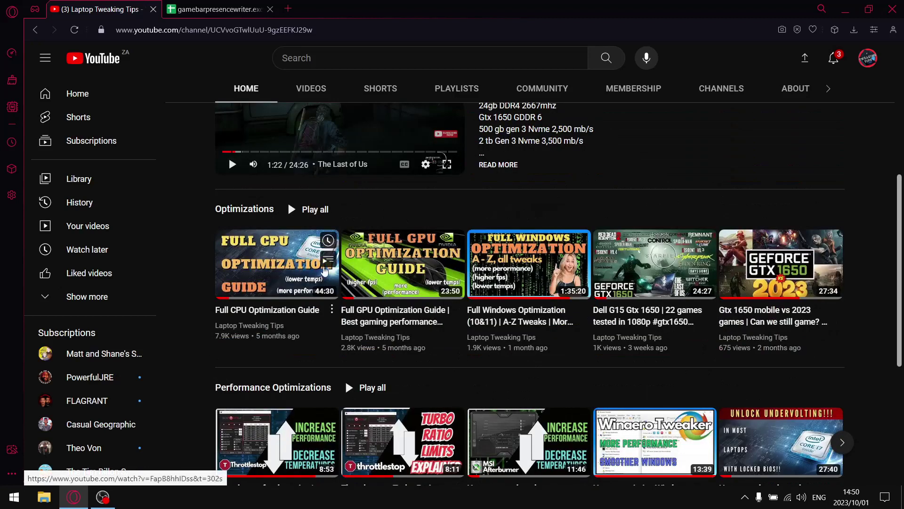
scroll(389, 320, up, 7)
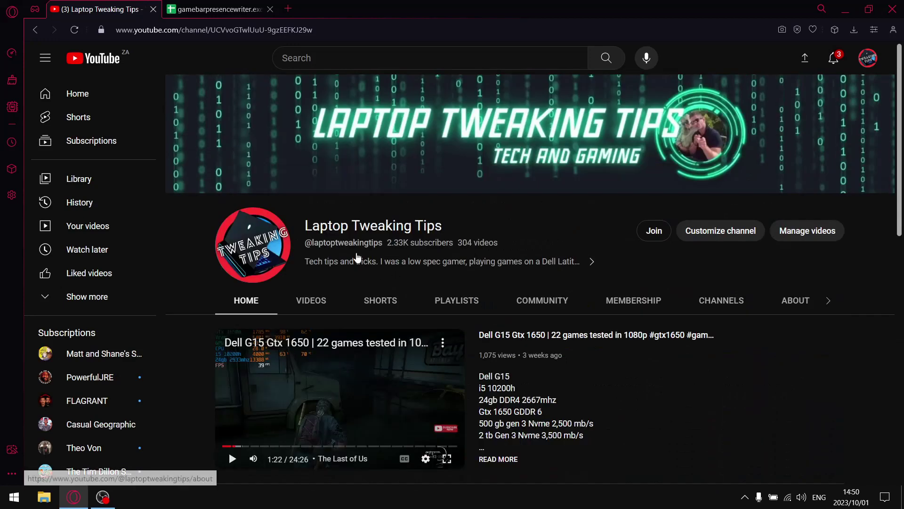
click(228, 12)
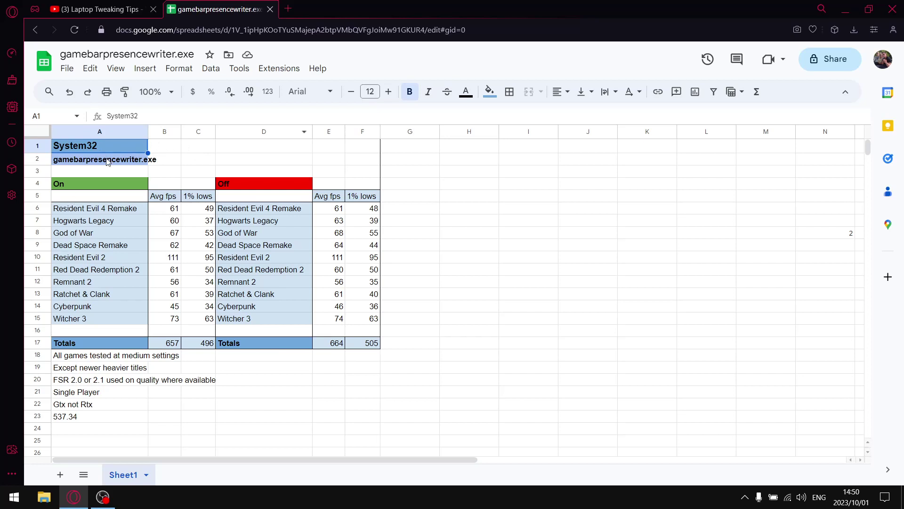
Step: Review the On/Off FPS table: Ratchet & Clank, Remnant 2, Dead Space Remake, Hogwarts Legacy, RE4 Remake, 537.34 note
click(76, 161)
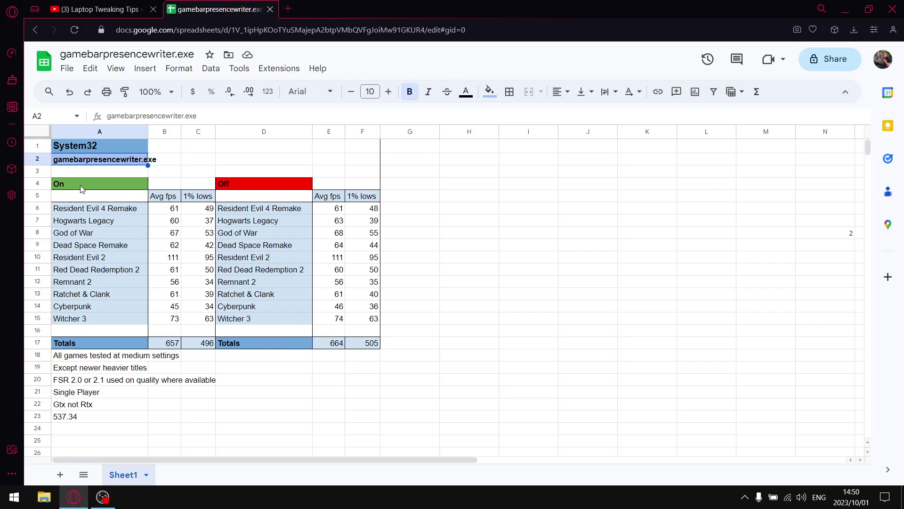
click(81, 186)
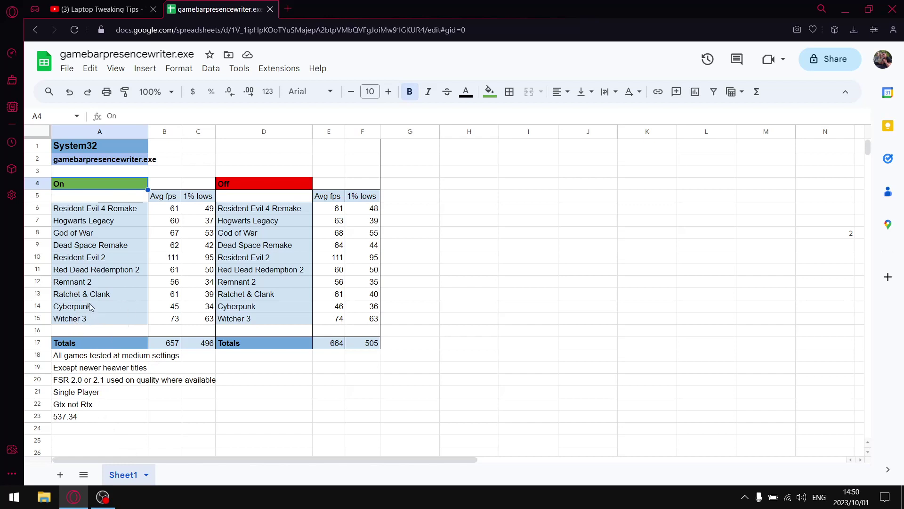
click(78, 295)
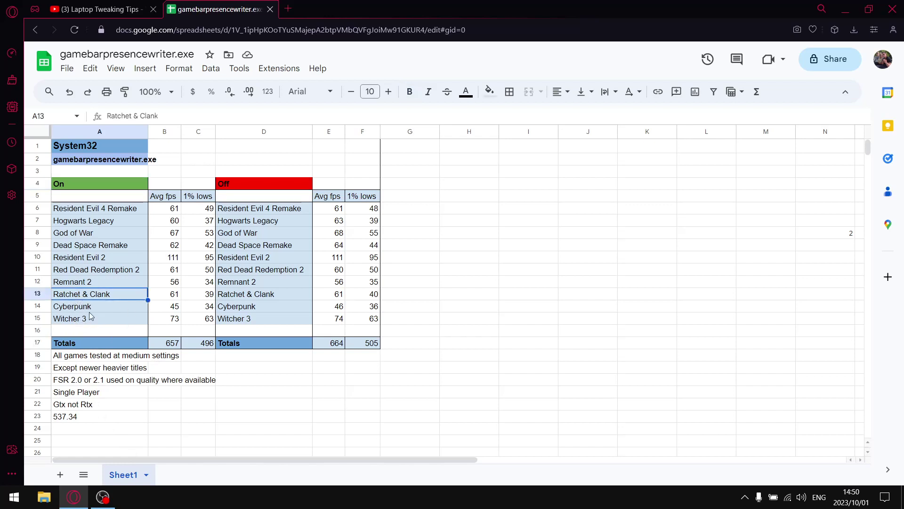
click(83, 284)
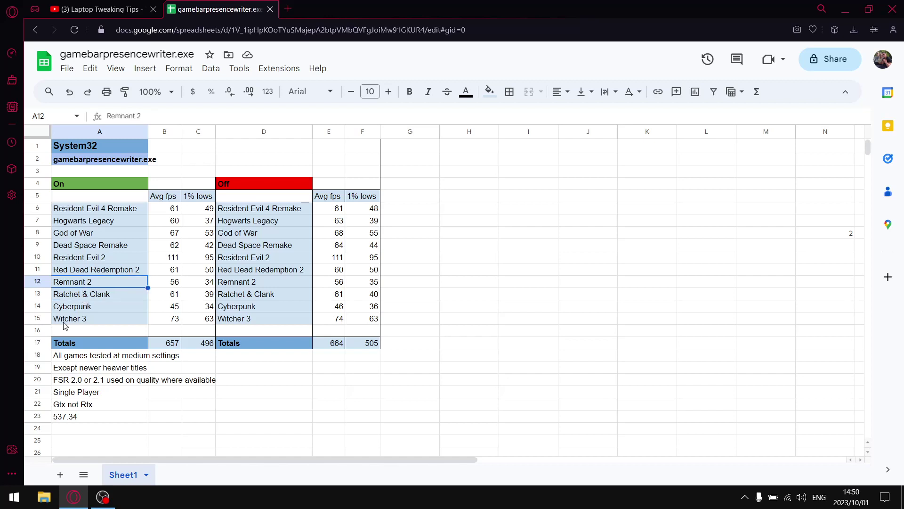
click(80, 244)
click(89, 224)
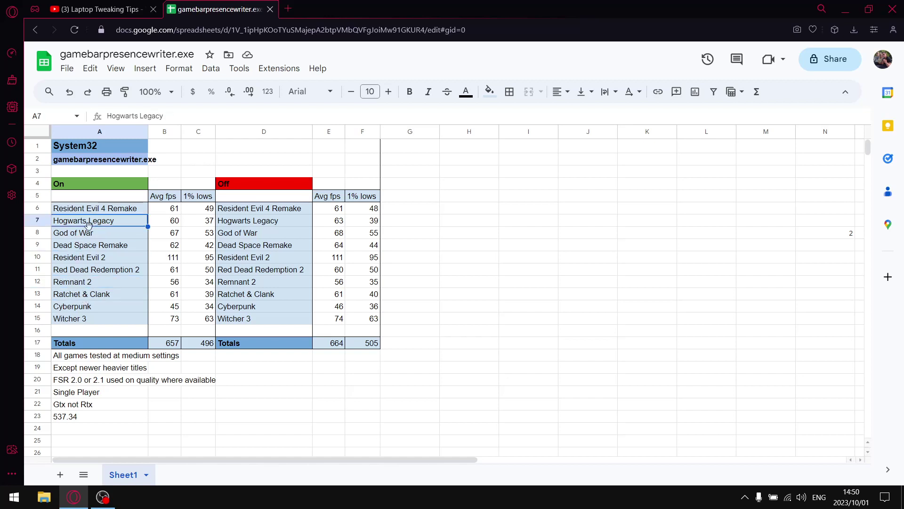
click(89, 212)
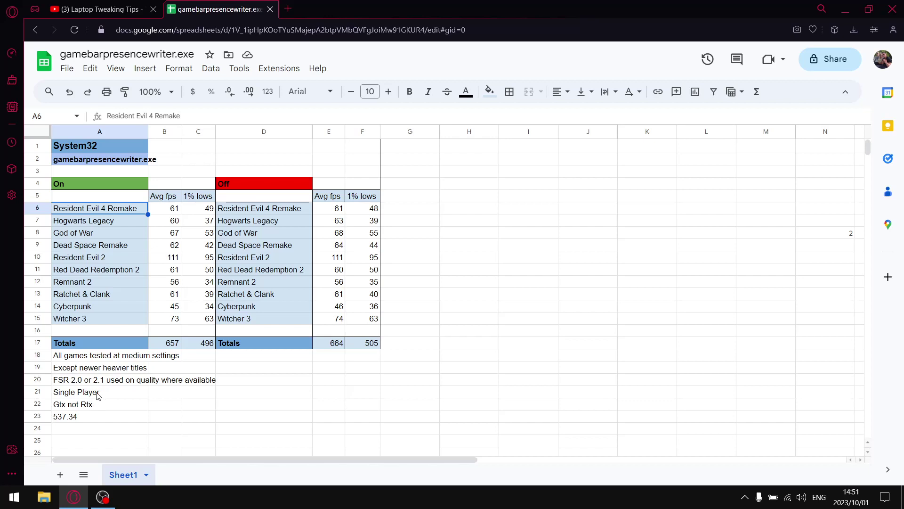
click(82, 415)
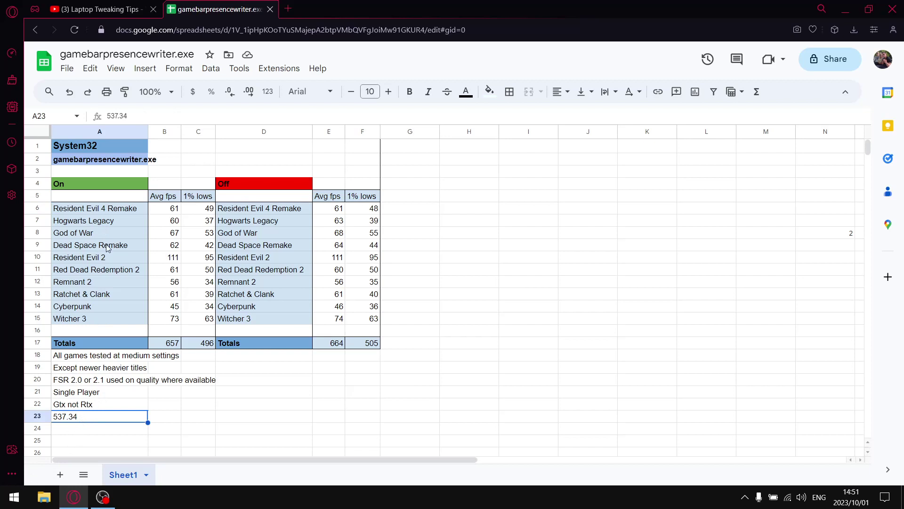
click(86, 215)
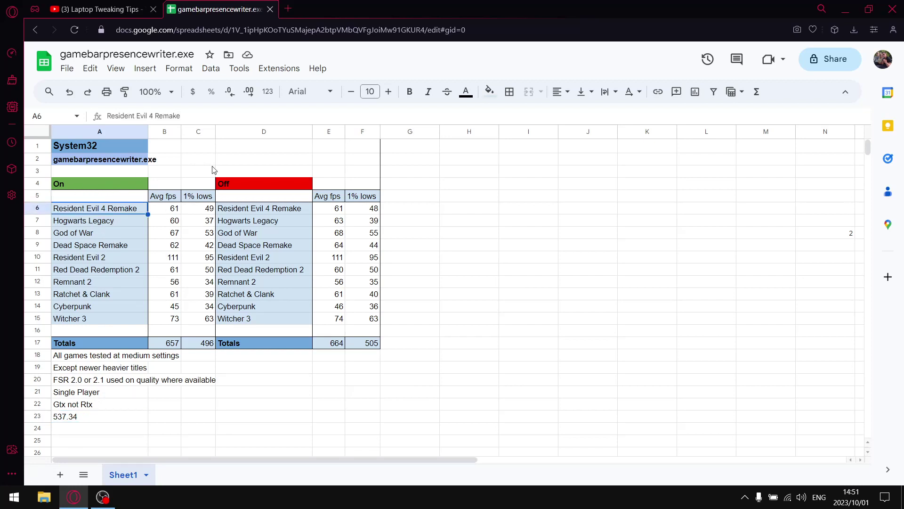
drag(176, 209, 173, 336)
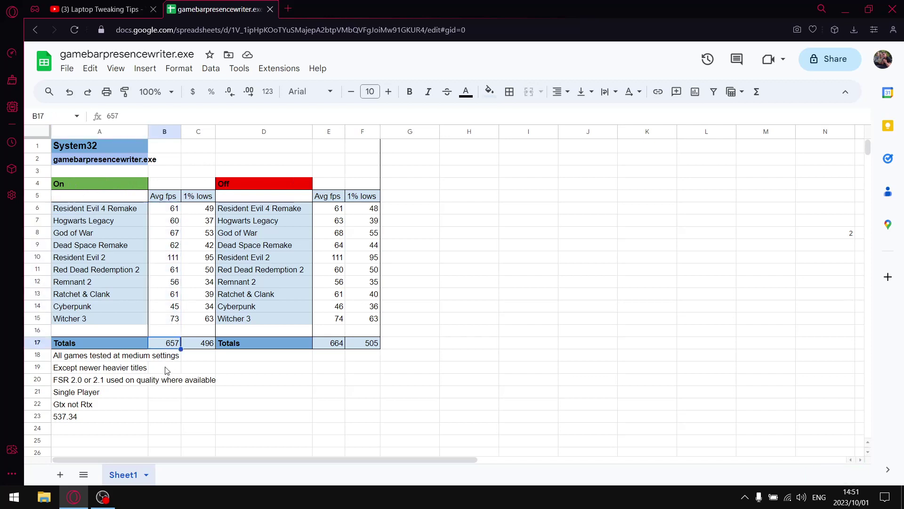
click(169, 346)
drag(211, 209, 208, 318)
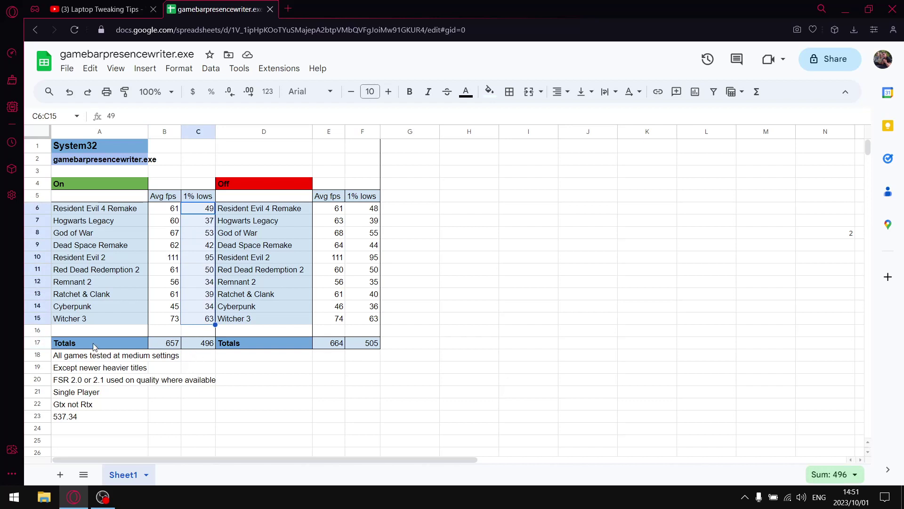
click(209, 349)
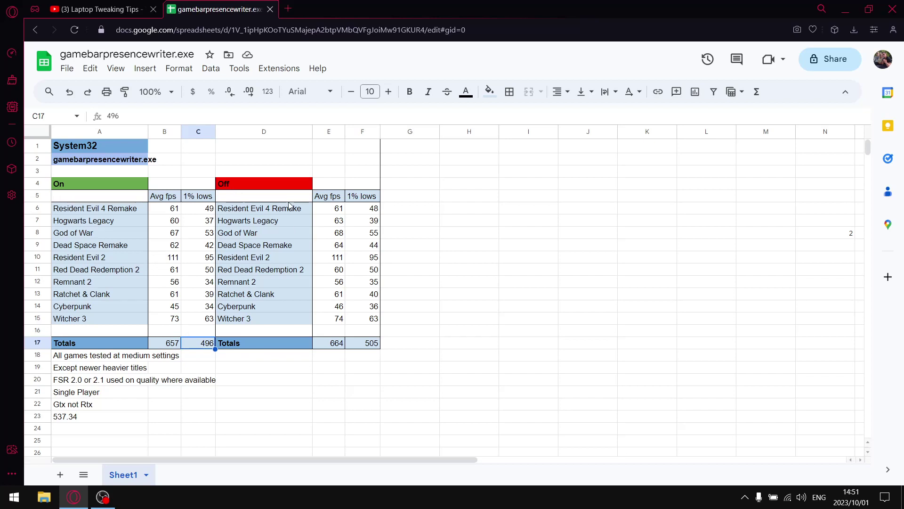
drag(342, 208, 333, 325)
click(337, 345)
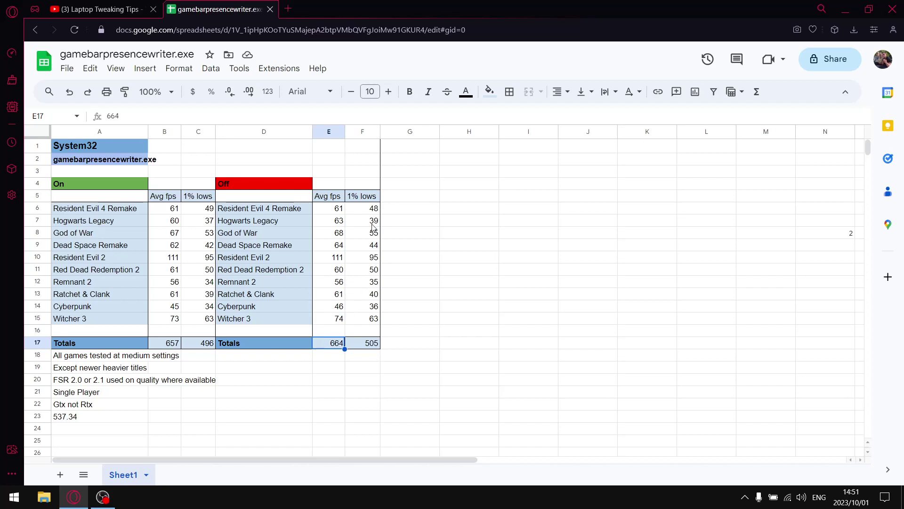
drag(373, 207, 372, 320)
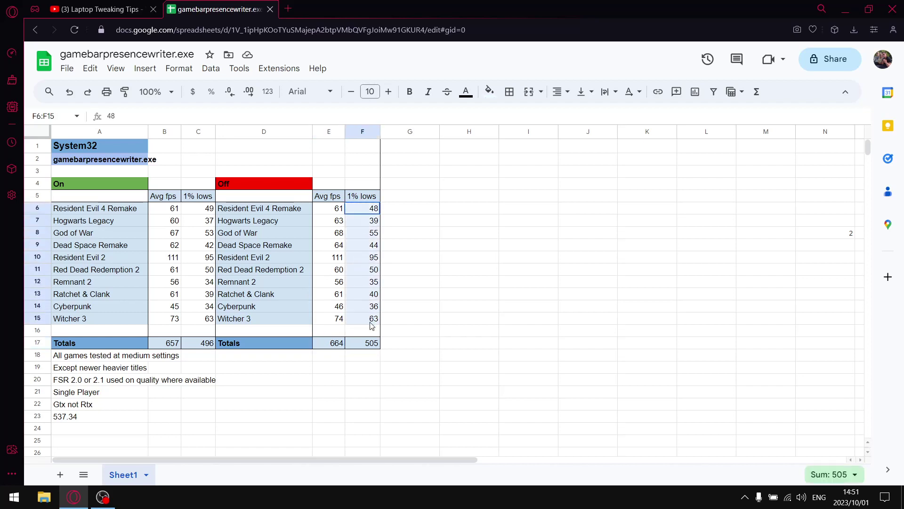
click(202, 346)
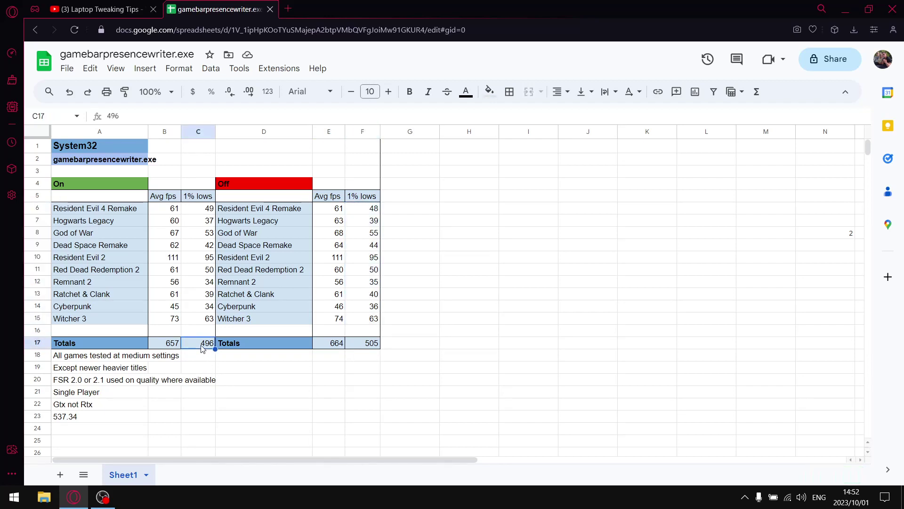